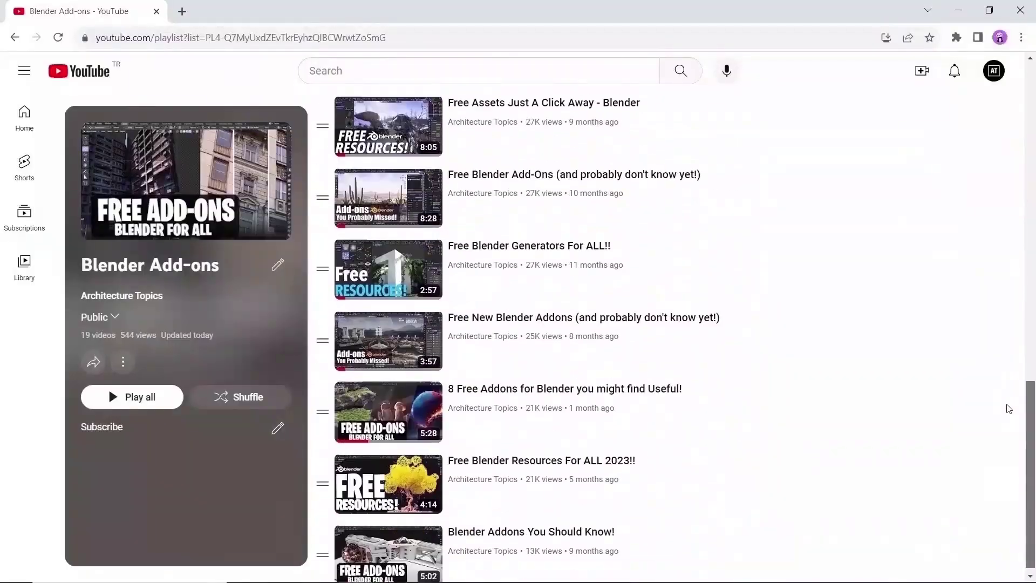
- Look through the videos in the Blender Add-ons playlist
{"action": "scroll", "coordinate": [1006, 415], "scroll_direction": "down", "scroll_amount": 1}
{"action": "scroll", "coordinate": [1002, 425], "scroll_direction": "up", "scroll_amount": 15}
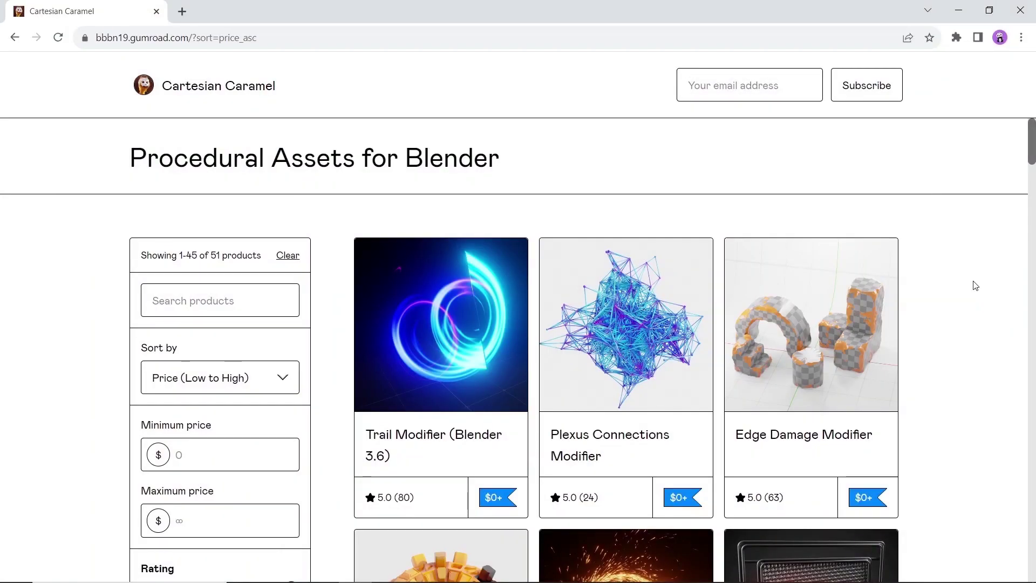
- Browse Cartesian Caramel's procedural assets store and open the Lighting Setup Generator V2 product page to read its details
{"action": "scroll", "coordinate": [973, 280], "scroll_direction": "down", "scroll_amount": 16}
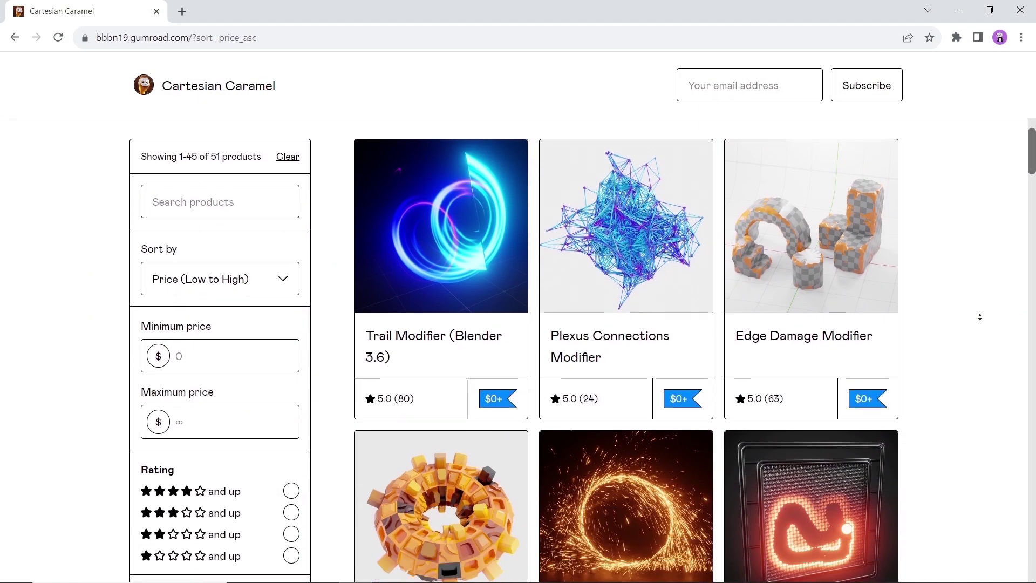
{"action": "scroll", "coordinate": [979, 317], "scroll_direction": "down", "scroll_amount": 19}
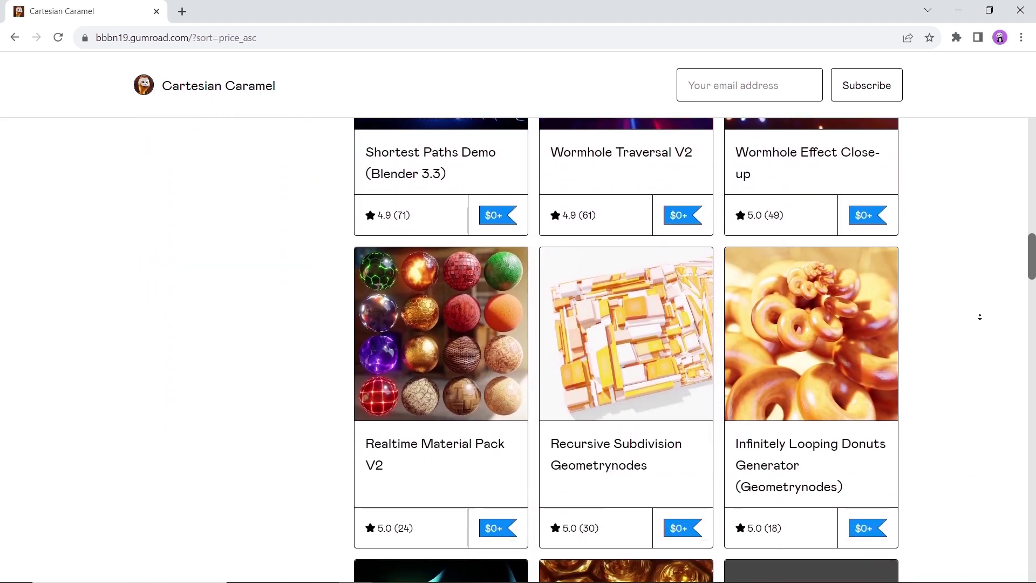
{"action": "scroll", "coordinate": [979, 317], "scroll_direction": "down", "scroll_amount": 18}
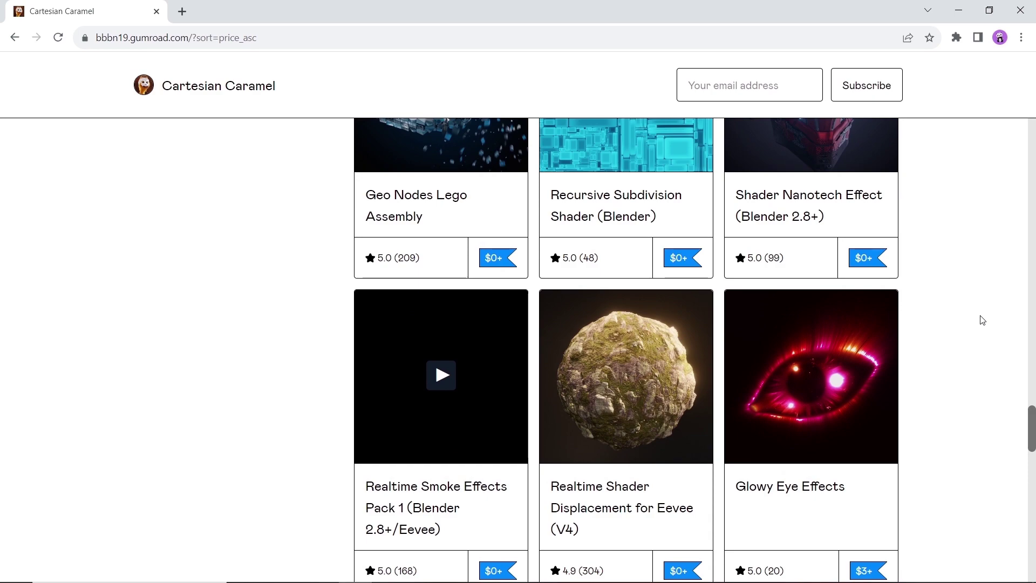
{"action": "scroll", "coordinate": [983, 321], "scroll_direction": "up", "scroll_amount": 2}
{"action": "scroll", "coordinate": [983, 321], "scroll_direction": "down", "scroll_amount": 11}
{"action": "scroll", "coordinate": [983, 321], "scroll_direction": "up", "scroll_amount": 2}
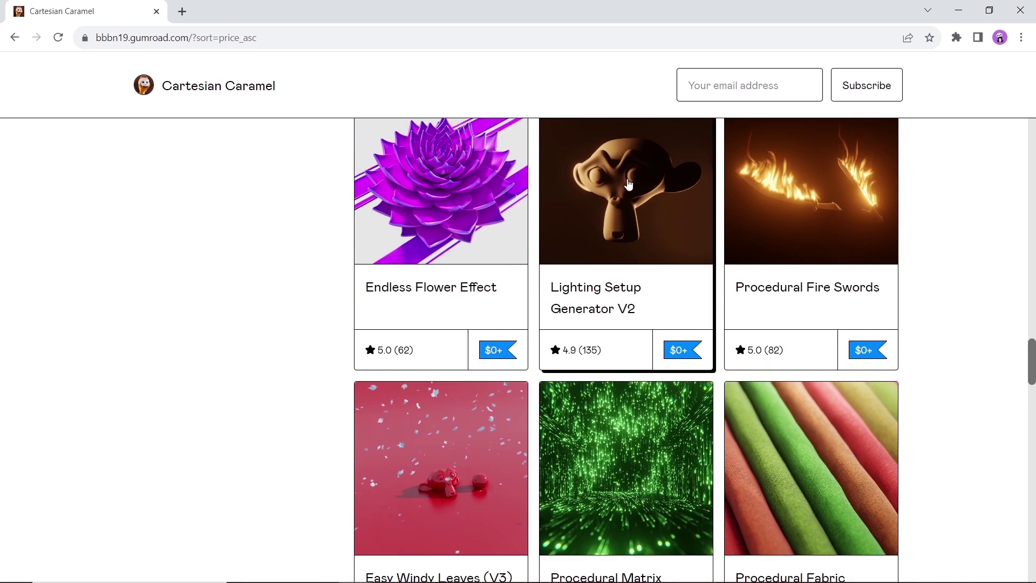
{"action": "left_click", "coordinate": [614, 213]}
{"action": "scroll", "coordinate": [924, 292], "scroll_direction": "down", "scroll_amount": 10}
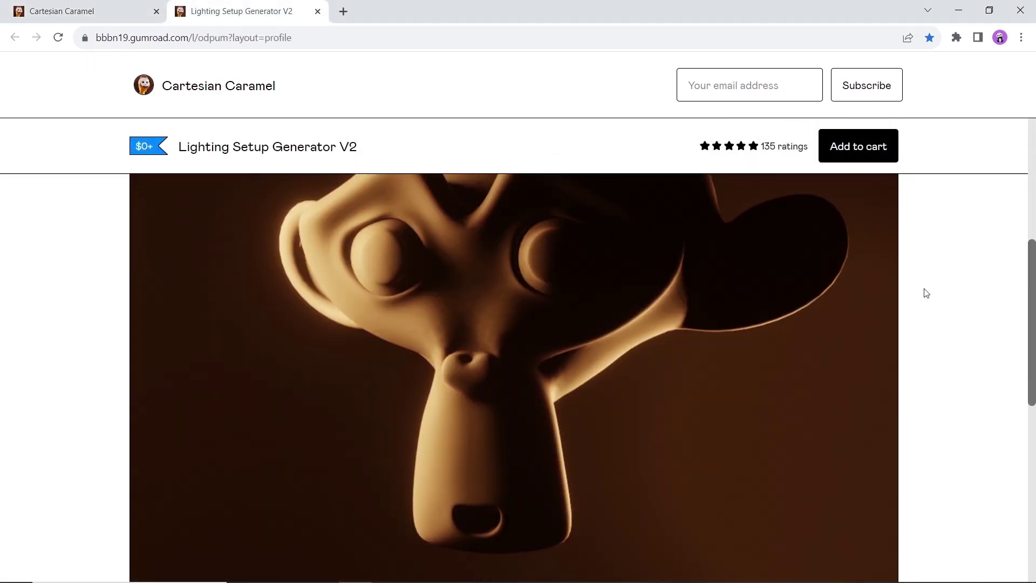
{"action": "scroll", "coordinate": [925, 292], "scroll_direction": "down", "scroll_amount": 2}
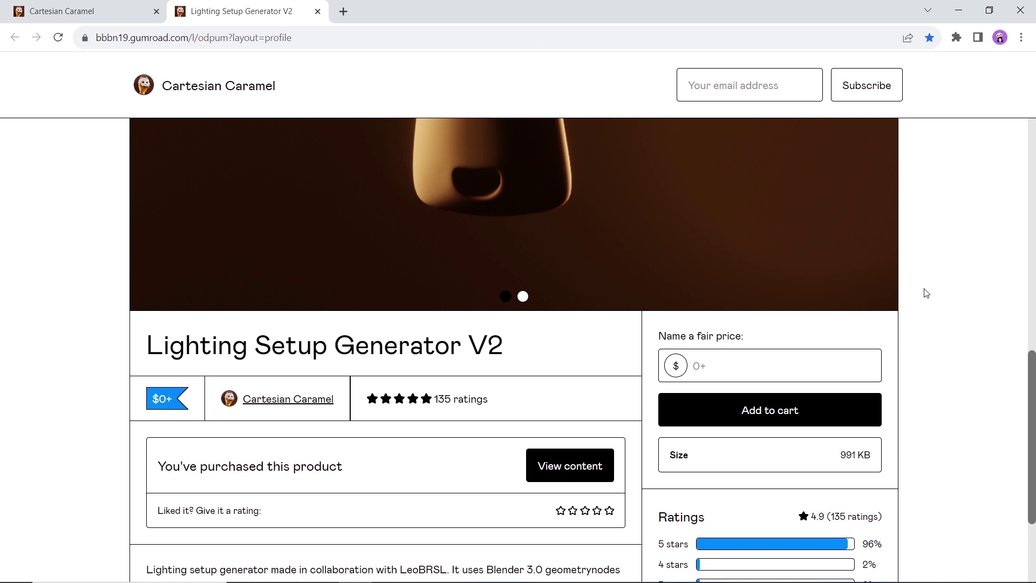
{"action": "scroll", "coordinate": [926, 293], "scroll_direction": "down", "scroll_amount": 3}
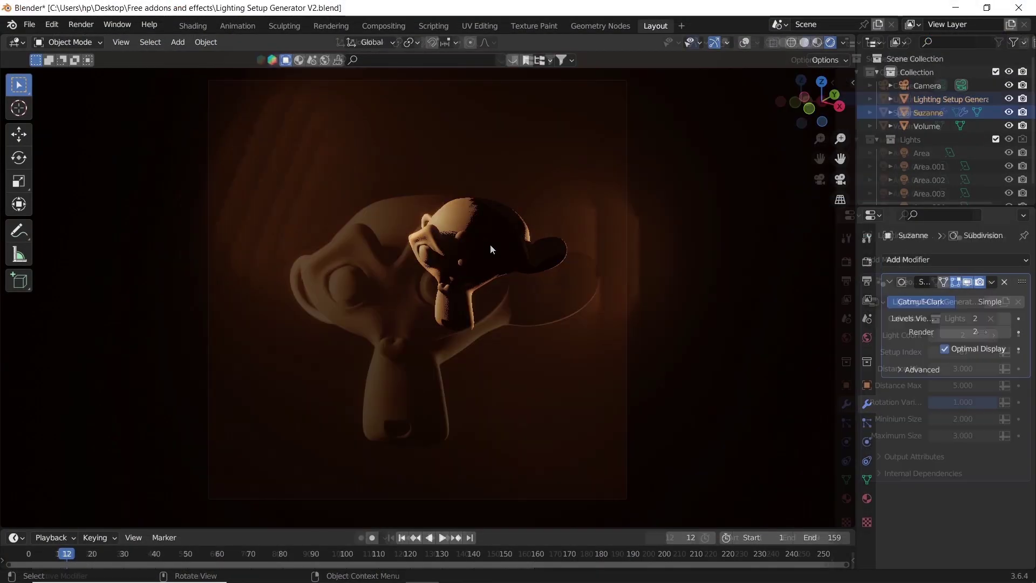
- In Blender, raise the Light Count of the Lighting Setup Generator modifier to 7
{"action": "left_click", "coordinate": [993, 335]}
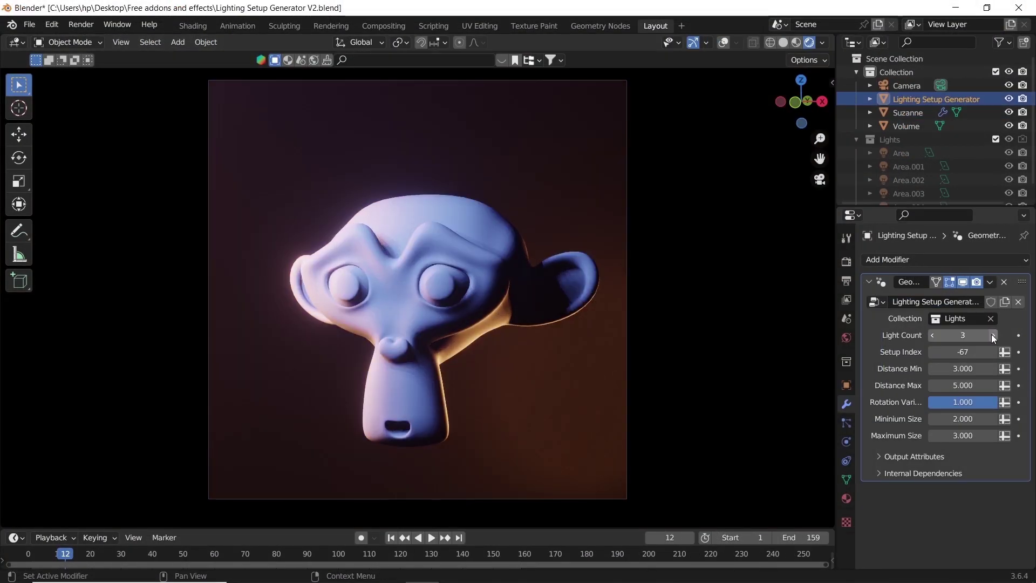
{"action": "left_click", "coordinate": [992, 335]}
{"action": "left_click", "coordinate": [993, 335]}
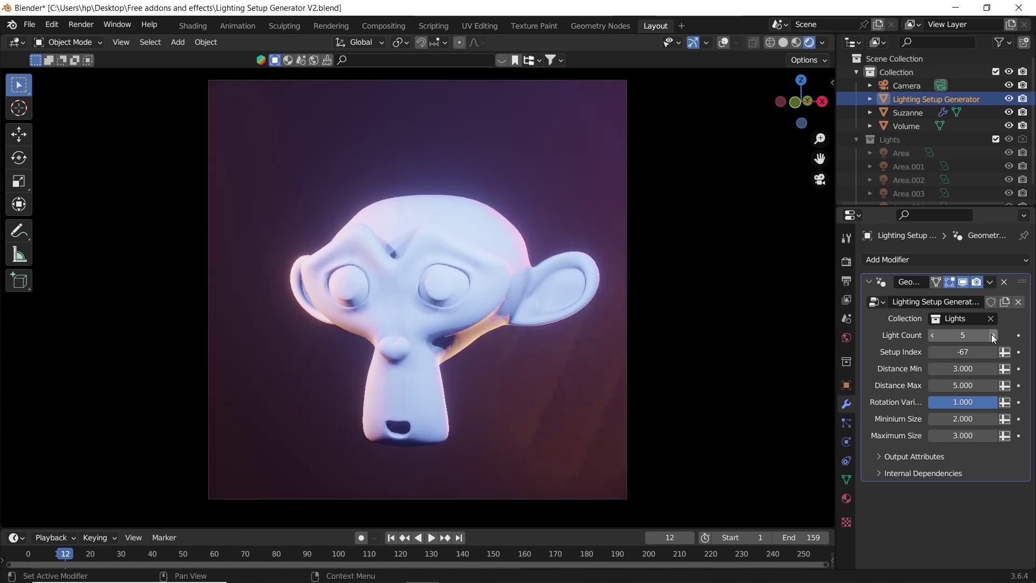
{"action": "left_click", "coordinate": [993, 335]}
{"action": "left_click", "coordinate": [993, 335]}
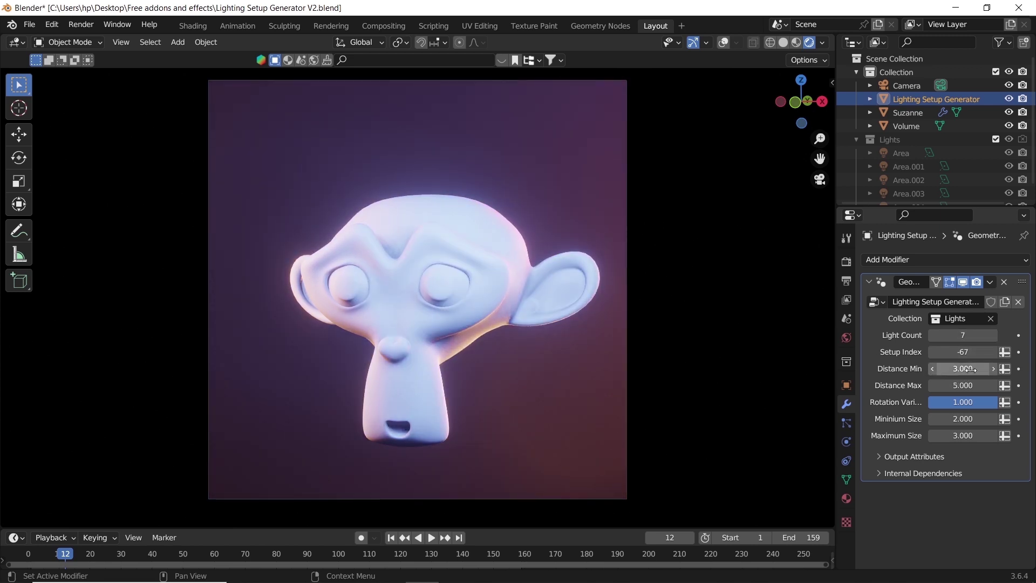
- Set the lighting generator's Distance Min to about 4.67, Distance Max to 10 and rotation variation to about 0.634
{"action": "left_click_drag", "start_coordinate": [952, 368], "coordinate": [1004, 368]}
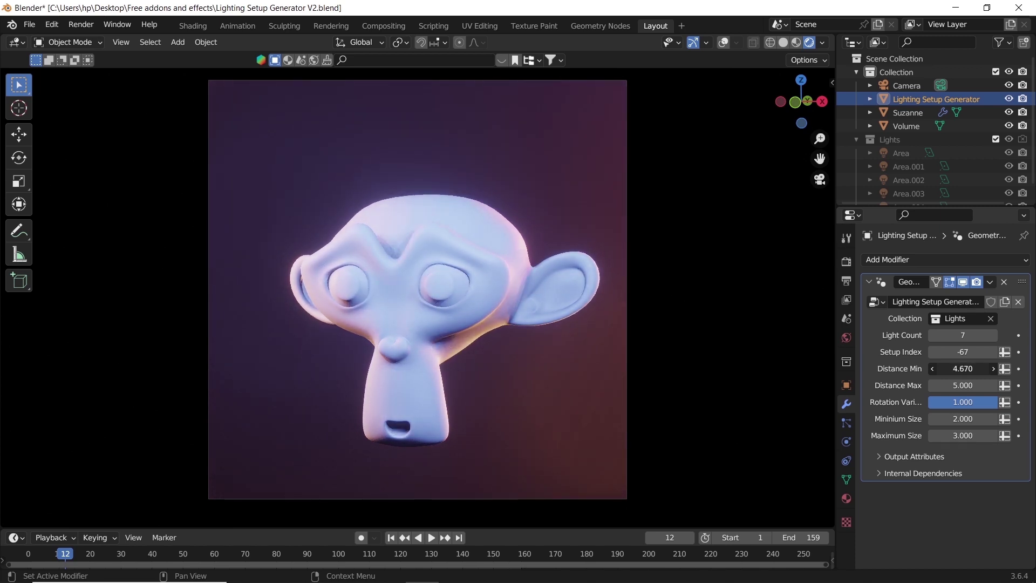
{"action": "left_click", "coordinate": [965, 385]}
{"action": "type", "text": "10"}
{"action": "key", "text": "Return"}
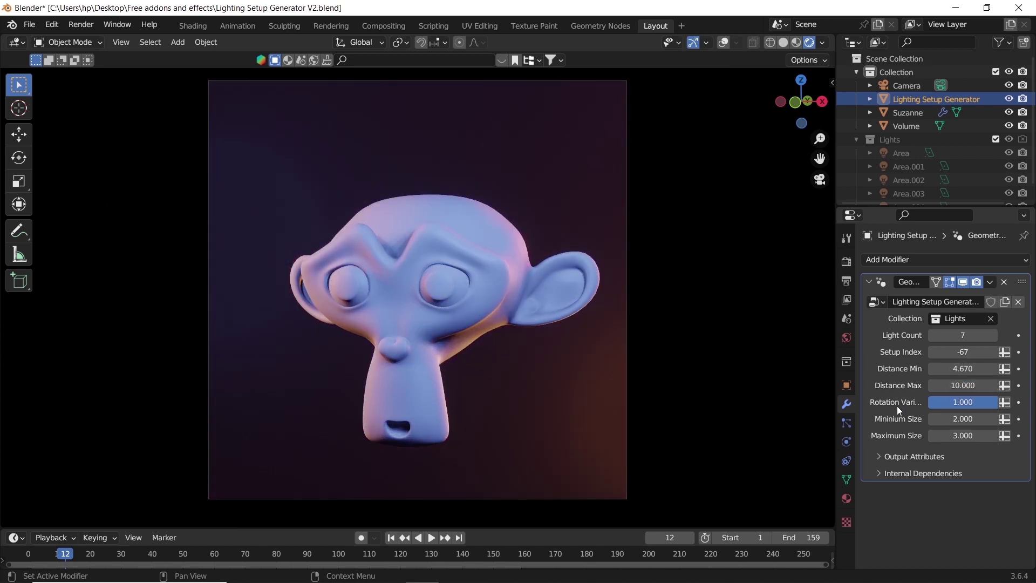
{"action": "mouse_move", "coordinate": [963, 402]}
{"action": "left_mouse_down"}
{"action": "mouse_move", "coordinate": [920, 402]}
{"action": "mouse_move", "coordinate": [973, 403]}
{"action": "left_mouse_up"}
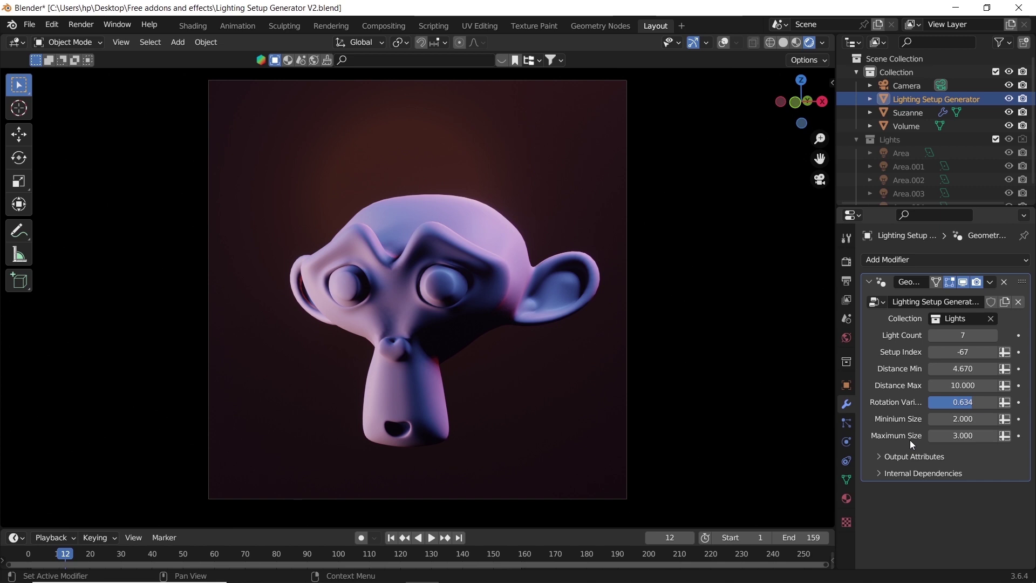
- Show the viewport overlays and reduce the lighting generator's Light Count by four
{"action": "left_click", "coordinate": [723, 42]}
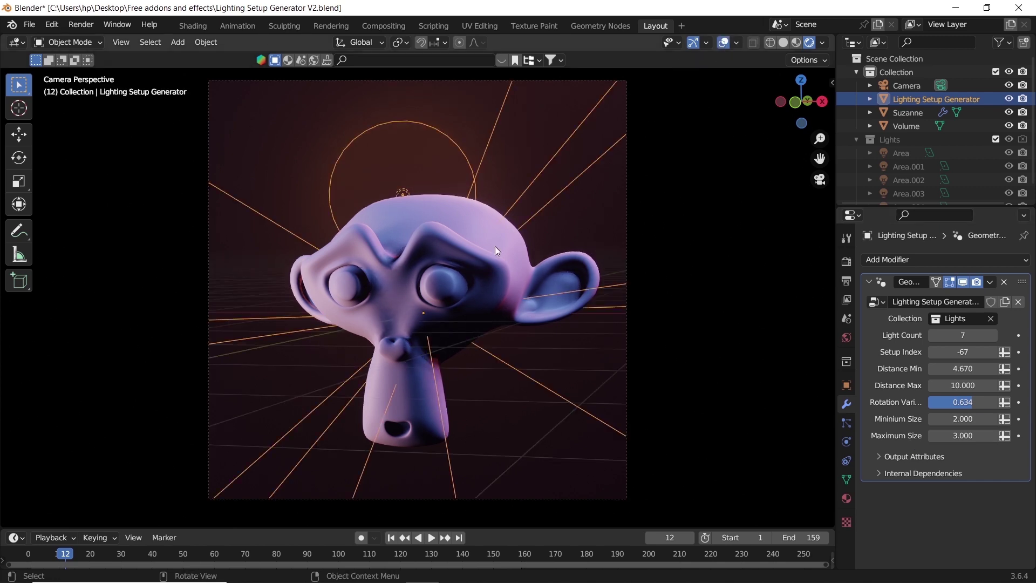
{"action": "left_click", "coordinate": [932, 335]}
{"action": "left_click", "coordinate": [932, 335]}
{"action": "left_click", "coordinate": [932, 335]}
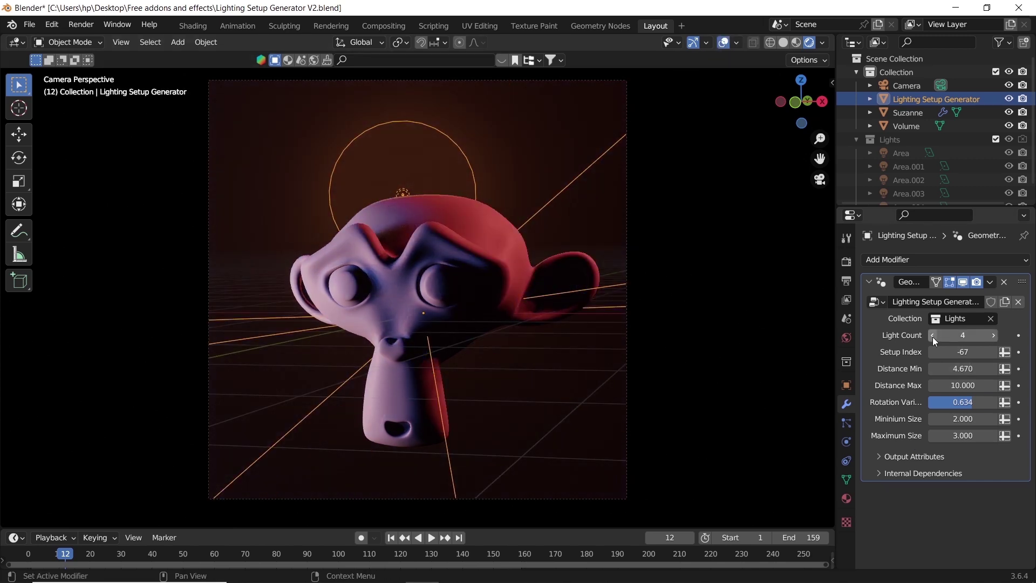
{"action": "left_click", "coordinate": [933, 335]}
- Increase the Light Count around the Suzanne head again and adjust the lights' rotation variation
{"action": "middle_click_drag", "start_coordinate": [543, 314], "coordinate": [531, 299]}
{"action": "left_click", "coordinate": [996, 334]}
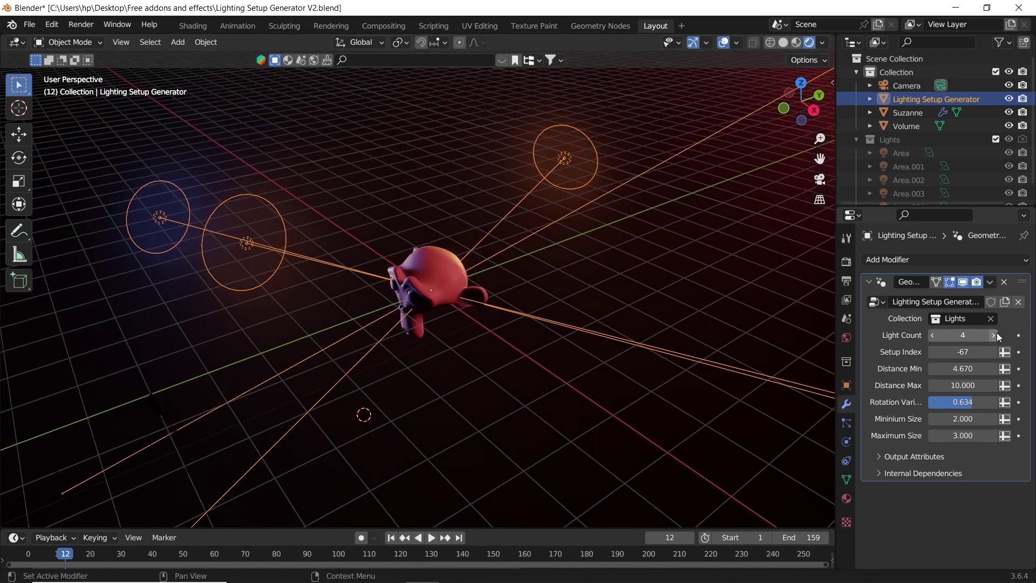
{"action": "left_click", "coordinate": [996, 335]}
{"action": "mouse_move", "coordinate": [966, 402]}
{"action": "left_mouse_down"}
{"action": "mouse_move", "coordinate": [928, 402]}
{"action": "mouse_move", "coordinate": [965, 402]}
{"action": "left_mouse_up"}
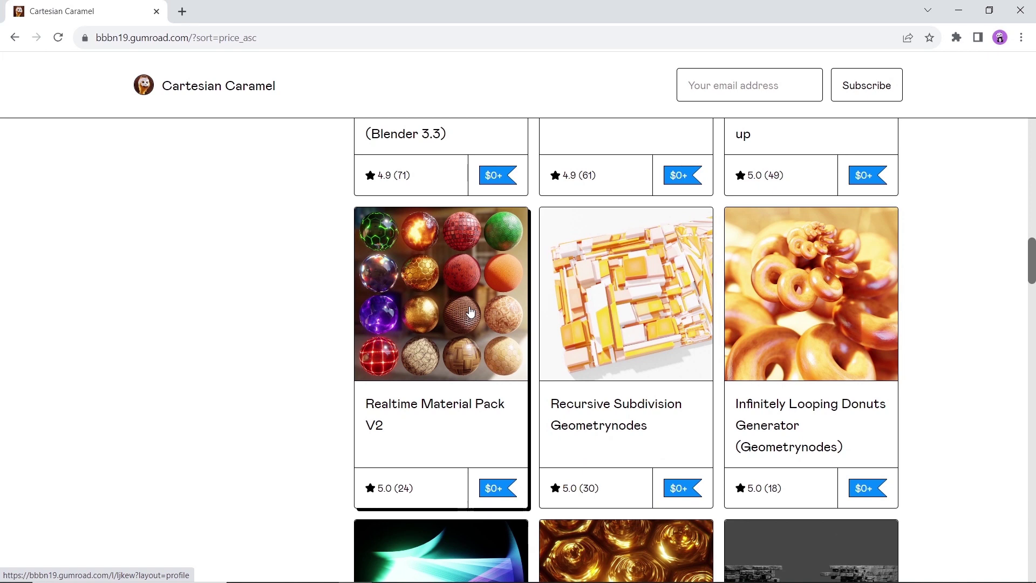
- In the browser, open the Realtime Material Pack V2 page, highlight the Blender 3.3 and asset browser notes, and close the page
{"action": "left_click", "coordinate": [470, 311]}
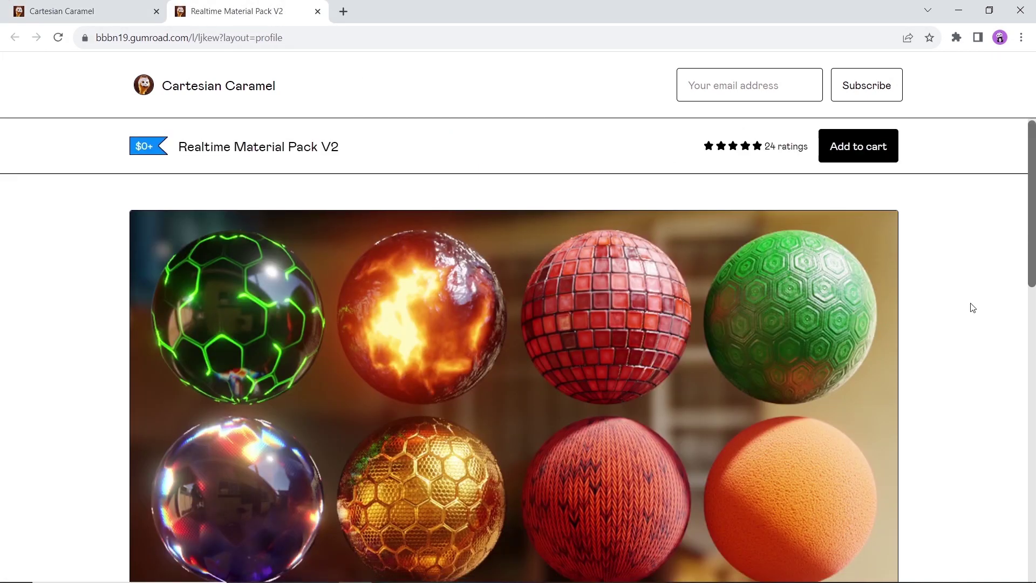
{"action": "middle_click", "coordinate": [971, 334]}
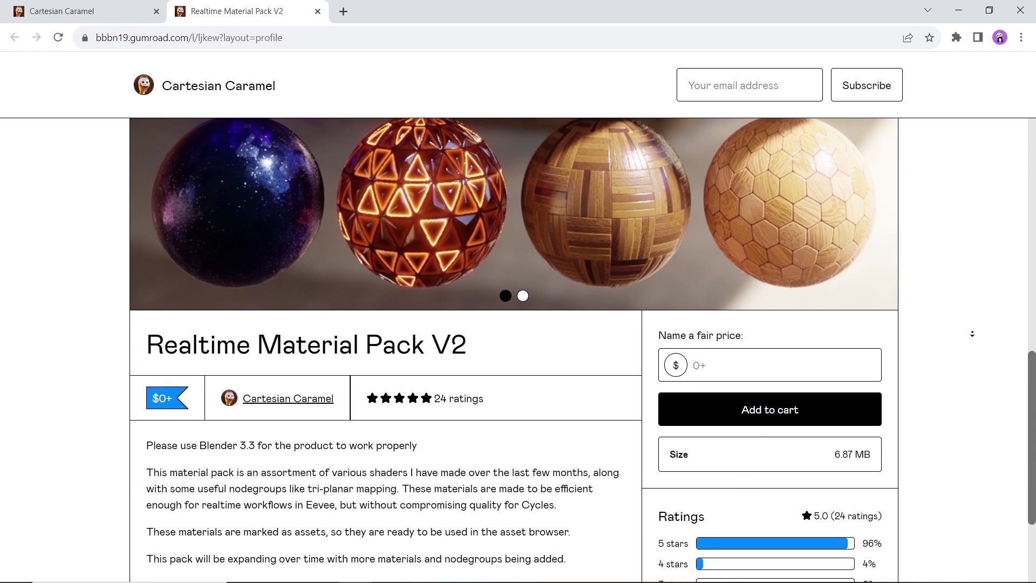
{"action": "left_click", "coordinate": [974, 337]}
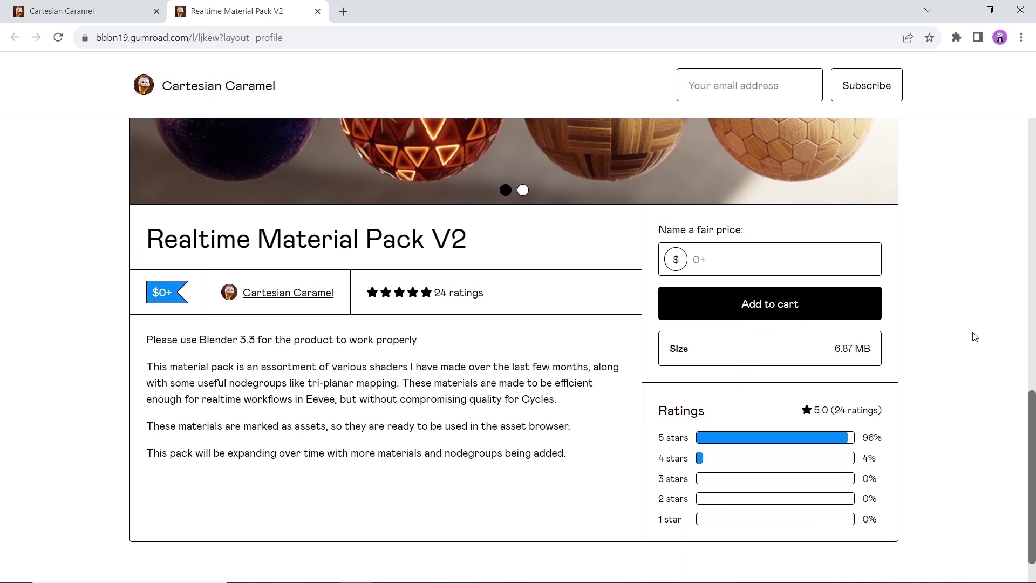
{"action": "left_click_drag", "start_coordinate": [201, 340], "coordinate": [255, 340]}
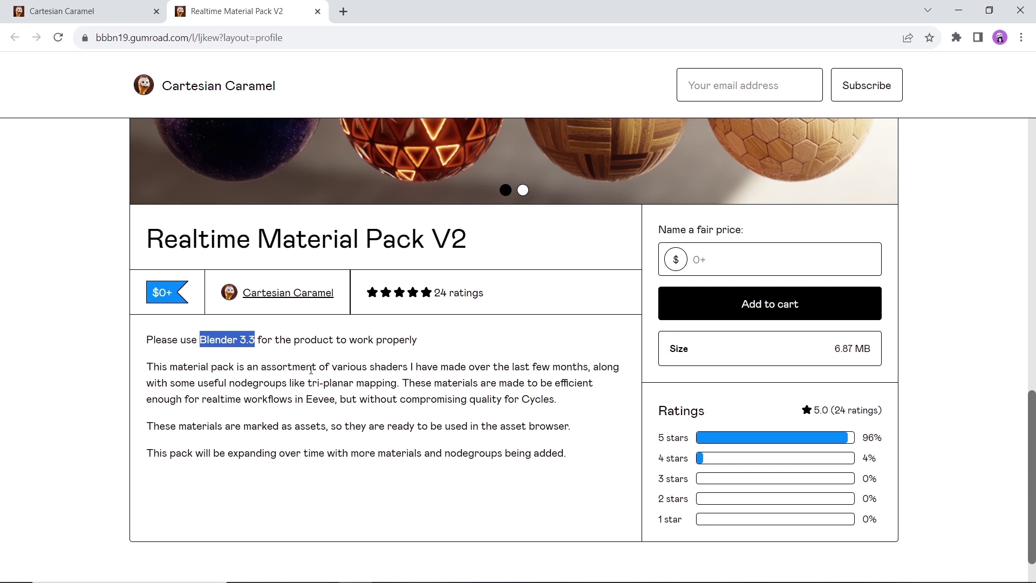
{"action": "left_click_drag", "start_coordinate": [499, 426], "coordinate": [568, 426]}
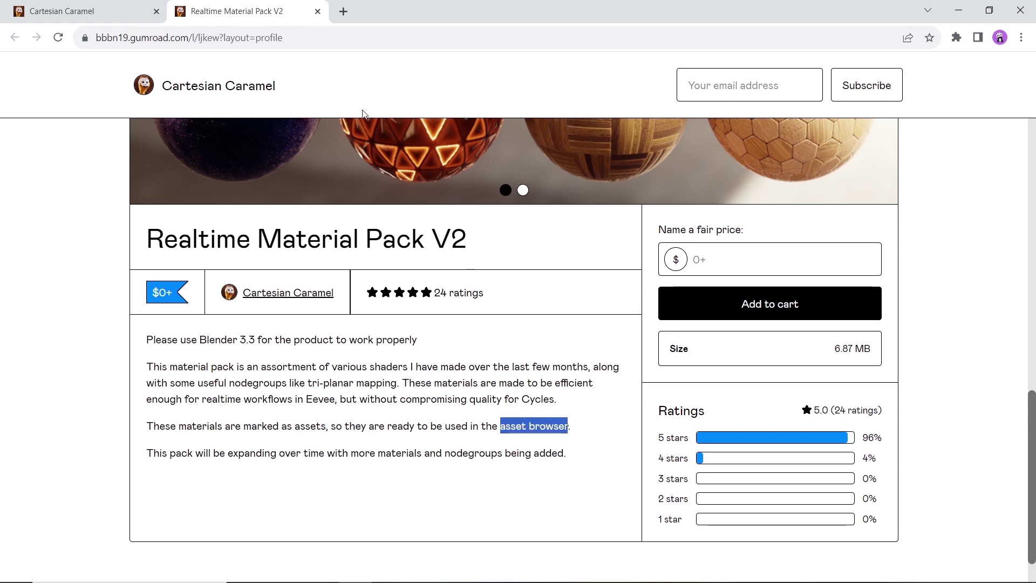
{"action": "left_click", "coordinate": [318, 12]}
- Find the Edge Damage Modifier among the store's products, open its page in a new tab and look through it
{"action": "scroll", "coordinate": [928, 306], "scroll_direction": "up", "scroll_amount": 6}
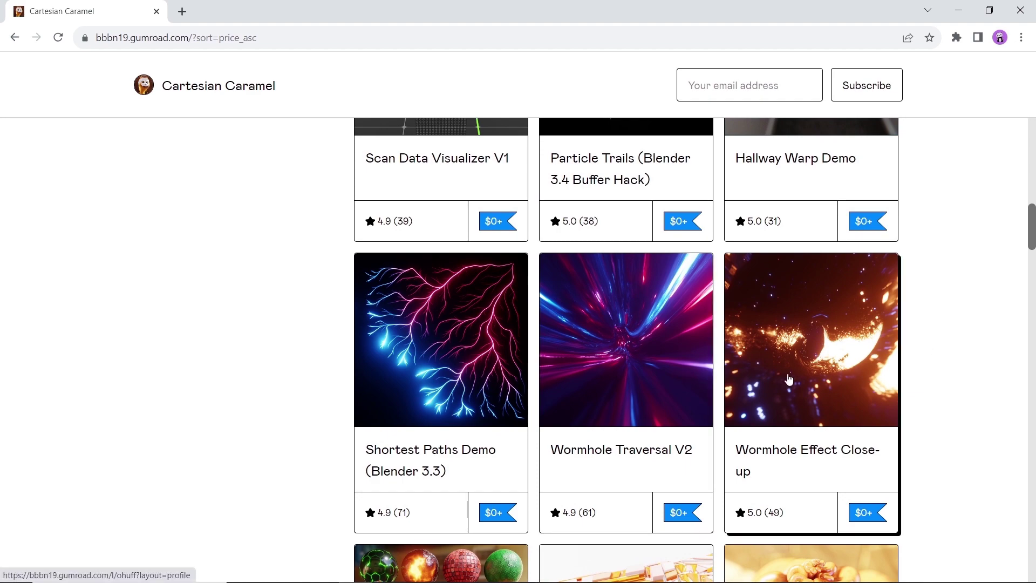
{"action": "scroll", "coordinate": [925, 363], "scroll_direction": "up", "scroll_amount": 10}
{"action": "scroll", "coordinate": [953, 377], "scroll_direction": "up", "scroll_amount": 5}
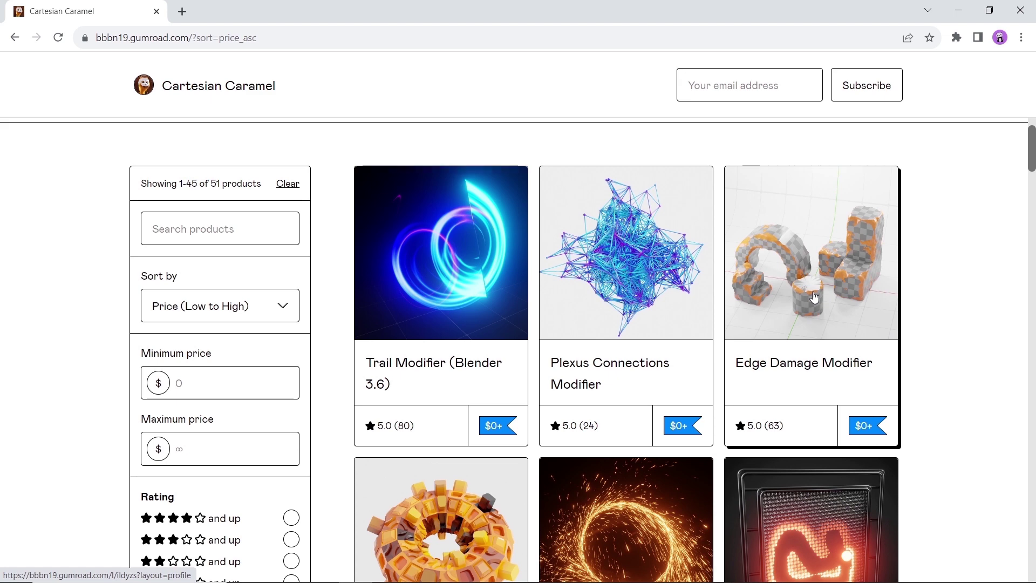
{"action": "middle_click", "coordinate": [813, 297]}
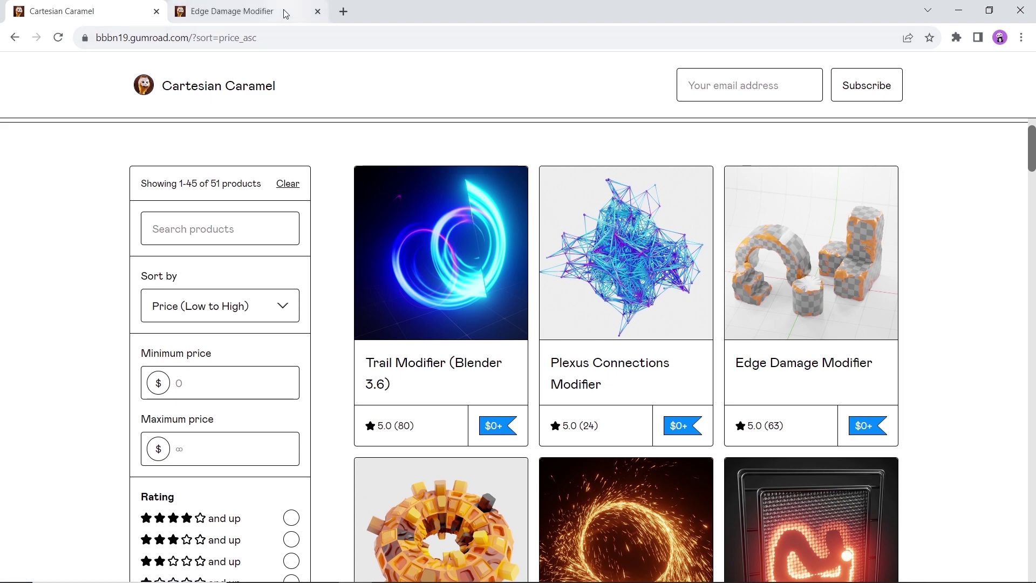
{"action": "key", "text": "ctrl+Tab"}
{"action": "scroll", "coordinate": [971, 334], "scroll_direction": "down", "scroll_amount": 4}
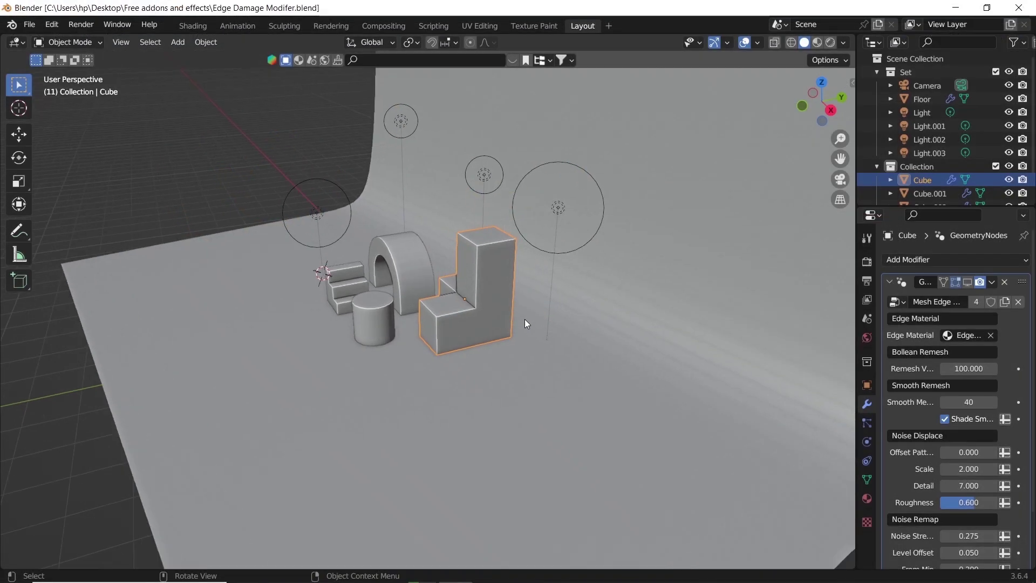
- In Blender, enable viewport display of the stepped block's Mesh Edge Damage modifier and widen the properties area
{"action": "scroll", "coordinate": [525, 319], "scroll_direction": "up", "scroll_amount": 5}
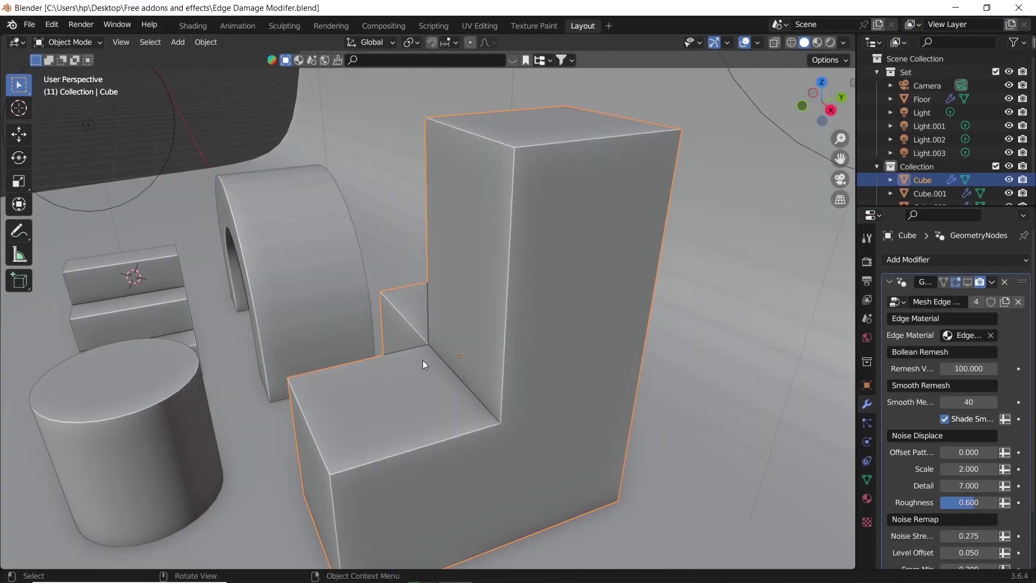
{"action": "middle_click_drag", "start_coordinate": [422, 360], "coordinate": [397, 377]}
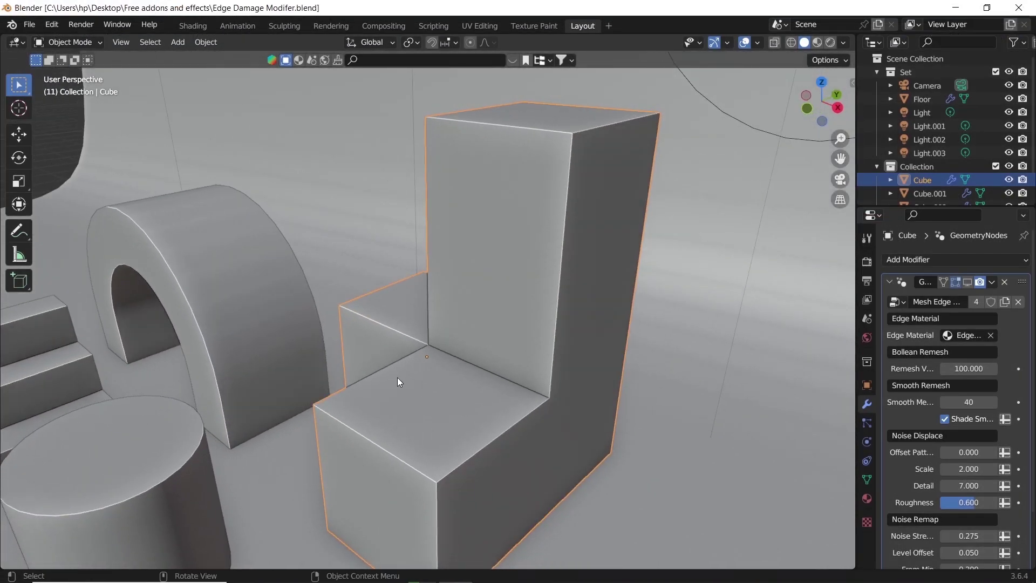
{"action": "left_click", "coordinate": [967, 282]}
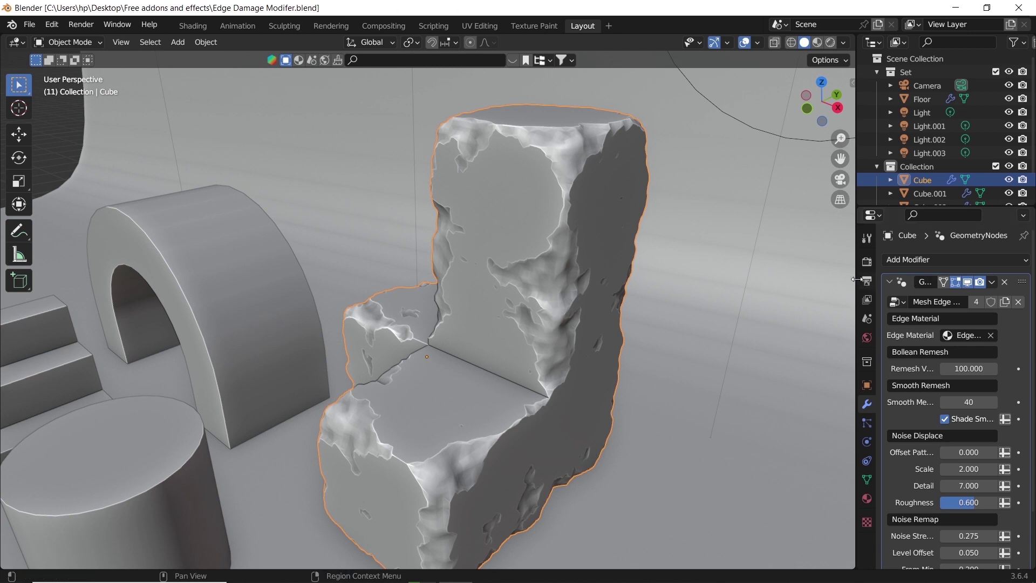
{"action": "left_click_drag", "start_coordinate": [856, 341], "coordinate": [787, 341]}
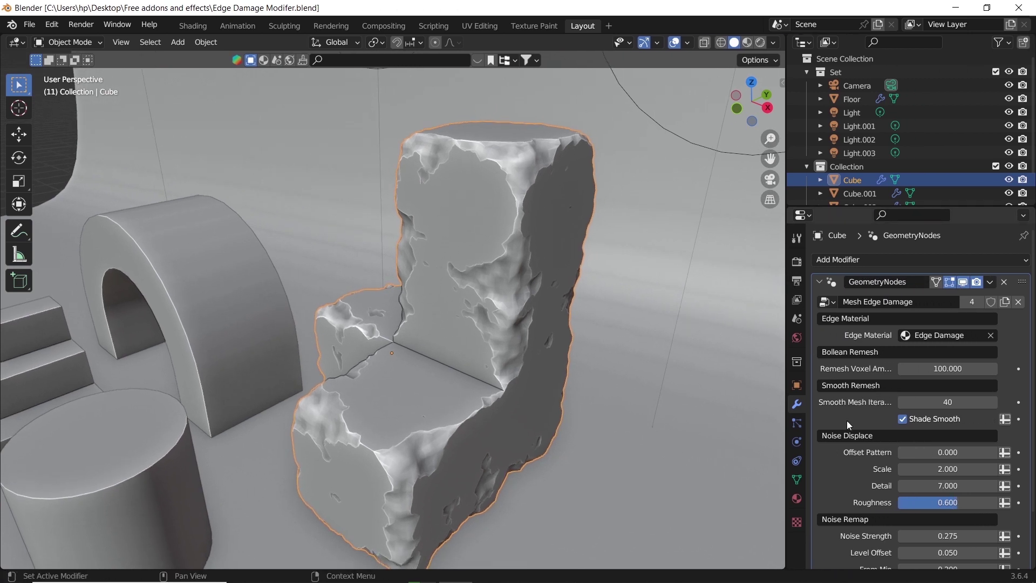
- Try Noise Displace Scale values of 0.5 and 4 on the block's edge damage
{"action": "scroll", "coordinate": [847, 420], "scroll_direction": "down", "scroll_amount": 3}
{"action": "left_click", "coordinate": [949, 406]}
{"action": "type", "text": "0.5"}
{"action": "key", "text": "Return"}
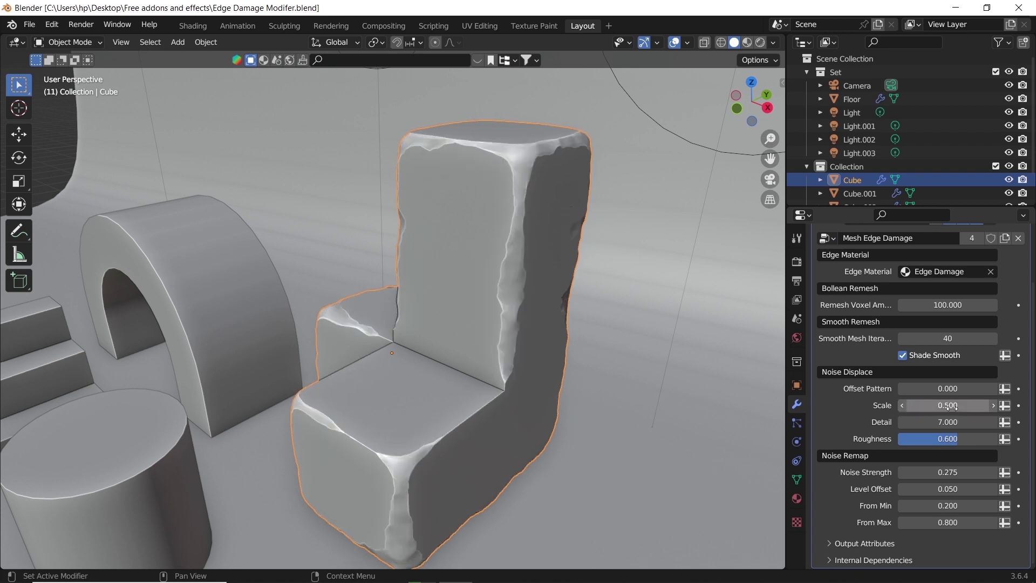
{"action": "left_click", "coordinate": [950, 407]}
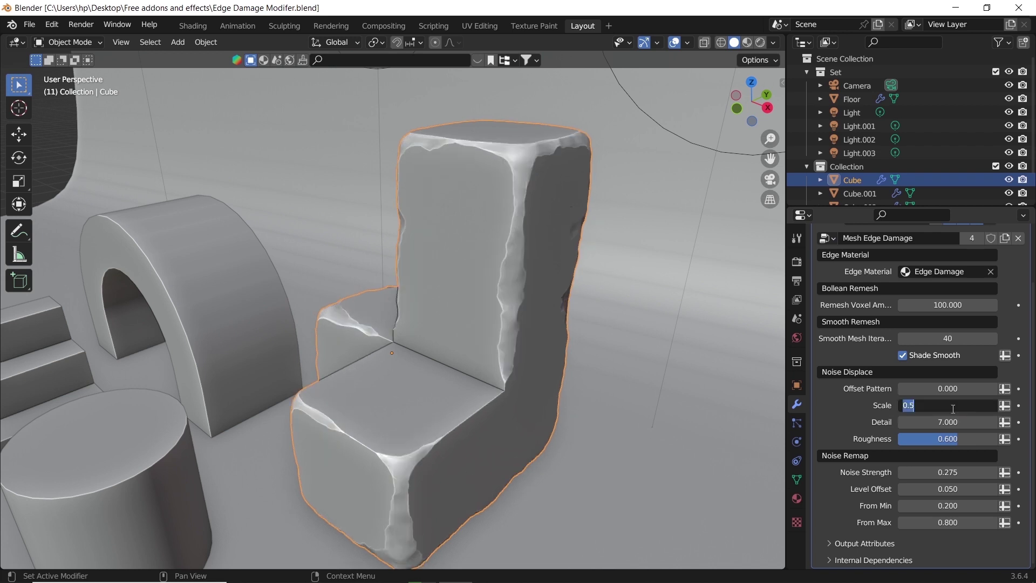
{"action": "key", "text": "Return"}
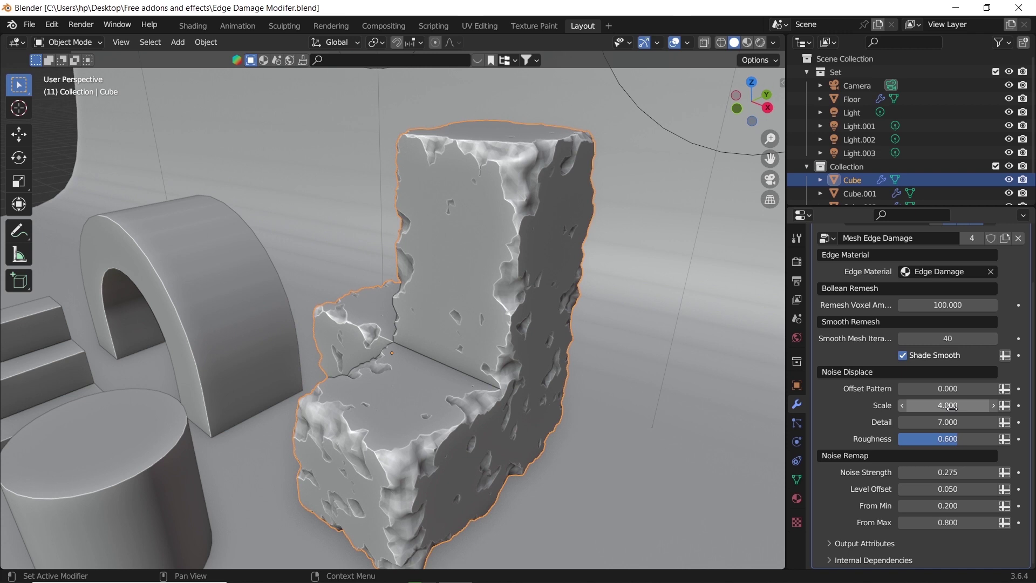
- Set the Noise Displace Scale of the block's edge damage to 1
{"action": "left_click", "coordinate": [951, 407]}
{"action": "type", "text": "1"}
{"action": "key", "text": "Return"}
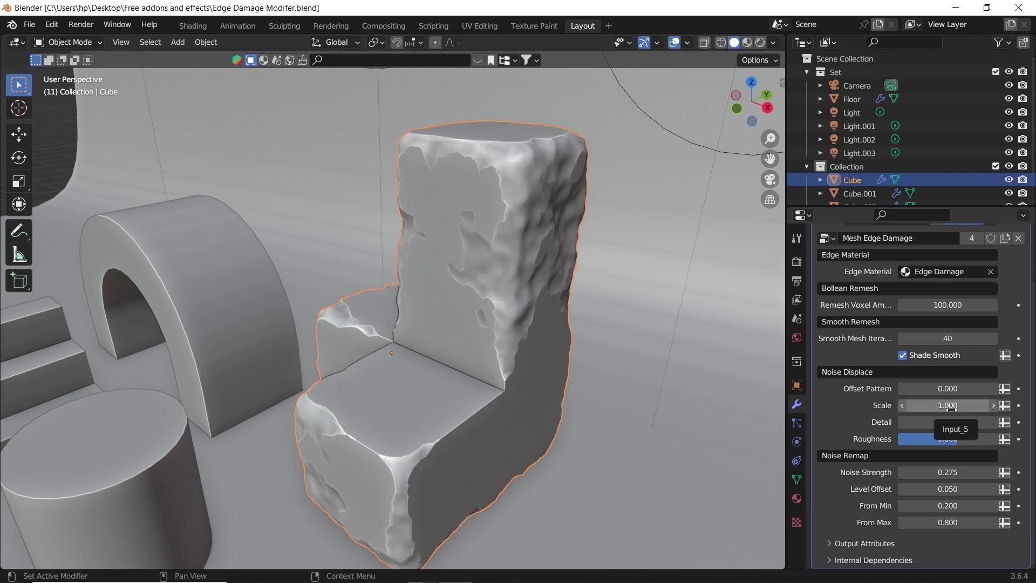
- Try Noise Displace Detail values of 0 and 20 on the stepped block's edge damage
{"action": "left_click", "coordinate": [948, 421]}
{"action": "type", "text": "0"}
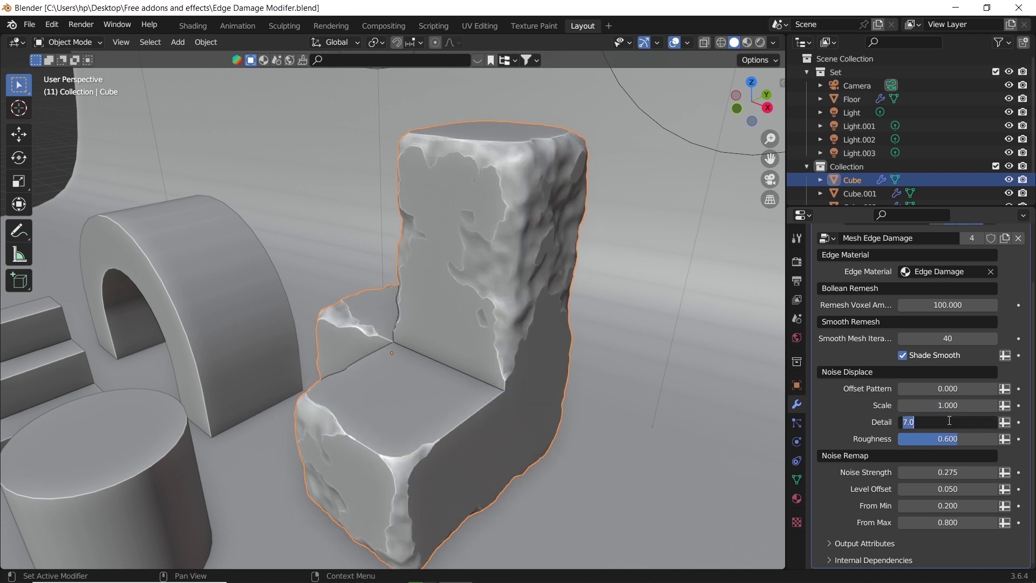
{"action": "key", "text": "Return"}
{"action": "left_click", "coordinate": [949, 422]}
{"action": "type", "text": "20"}
{"action": "key", "text": "Return"}
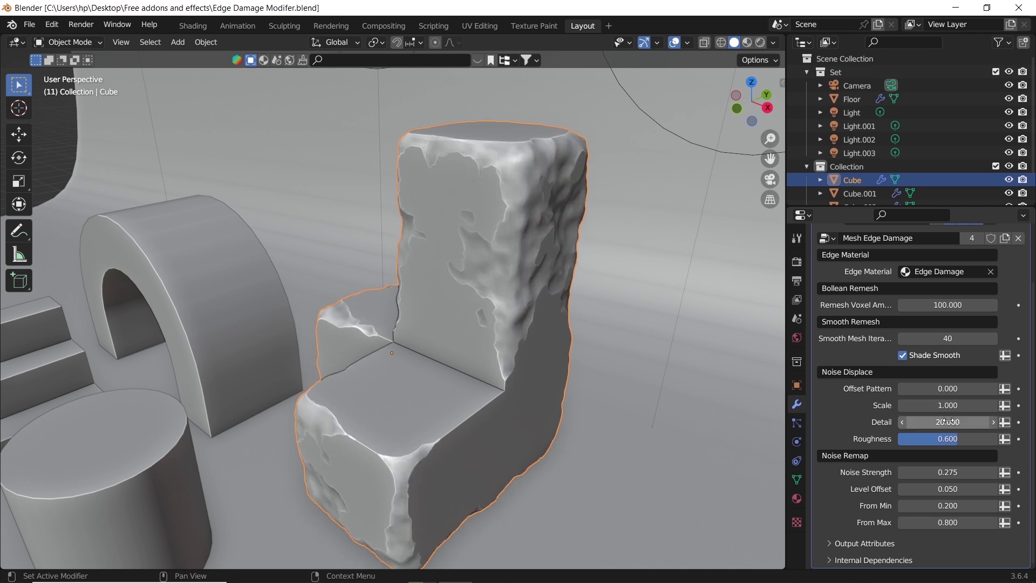
- Set the Noise Displace Detail of the stepped block's edge damage to 5
{"action": "left_click", "coordinate": [949, 423]}
{"action": "type", "text": "5"}
{"action": "key", "text": "Return"}
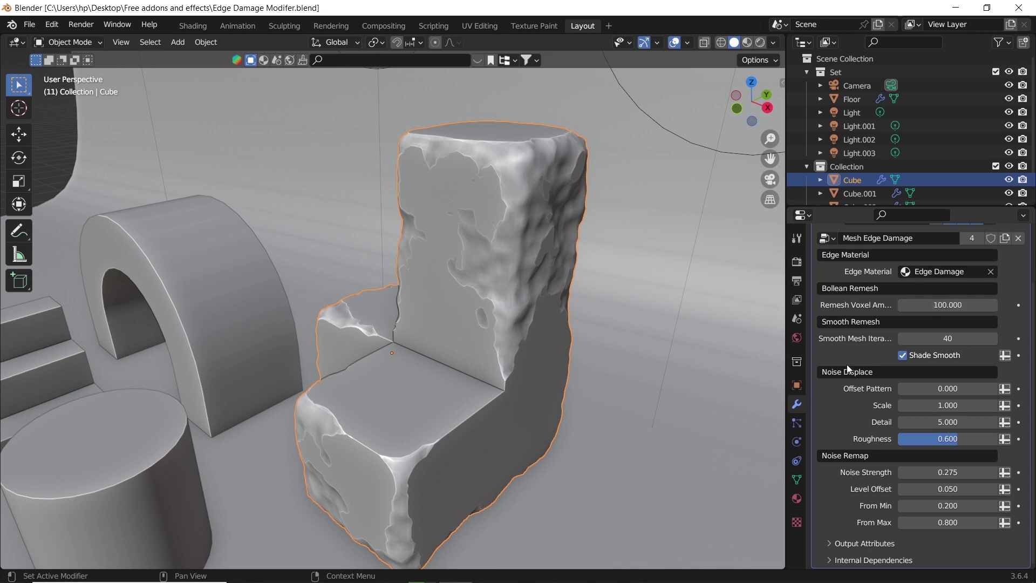
- Select the arch, frame it in the view and enable viewport display of its Mesh Edge Damage modifier
{"action": "left_click", "coordinate": [248, 307]}
{"action": "key", "text": "KP_Decimal"}
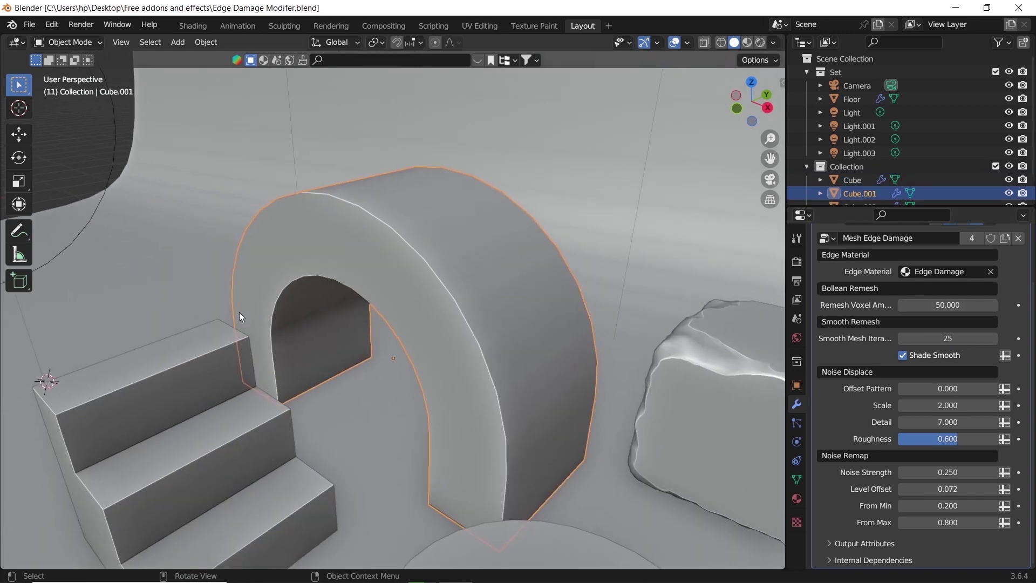
{"action": "scroll", "coordinate": [963, 282], "scroll_direction": "up", "scroll_amount": 3}
{"action": "left_click", "coordinate": [963, 283]}
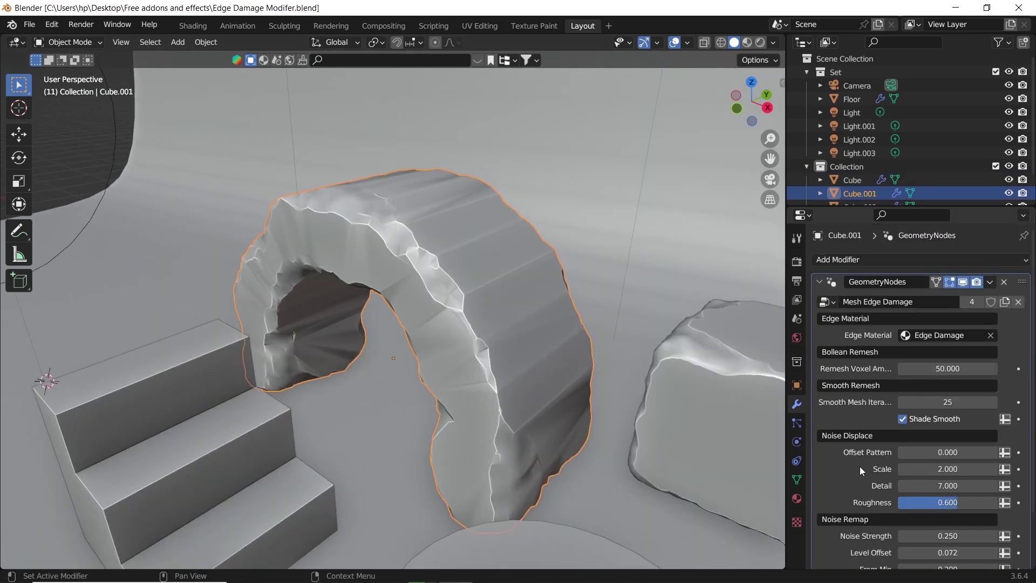
- Set the Noise Displace Scale of the arch's edge damage to 0.5
{"action": "left_click", "coordinate": [931, 468]}
{"action": "type", "text": "0.5"}
{"action": "key", "text": "Return"}
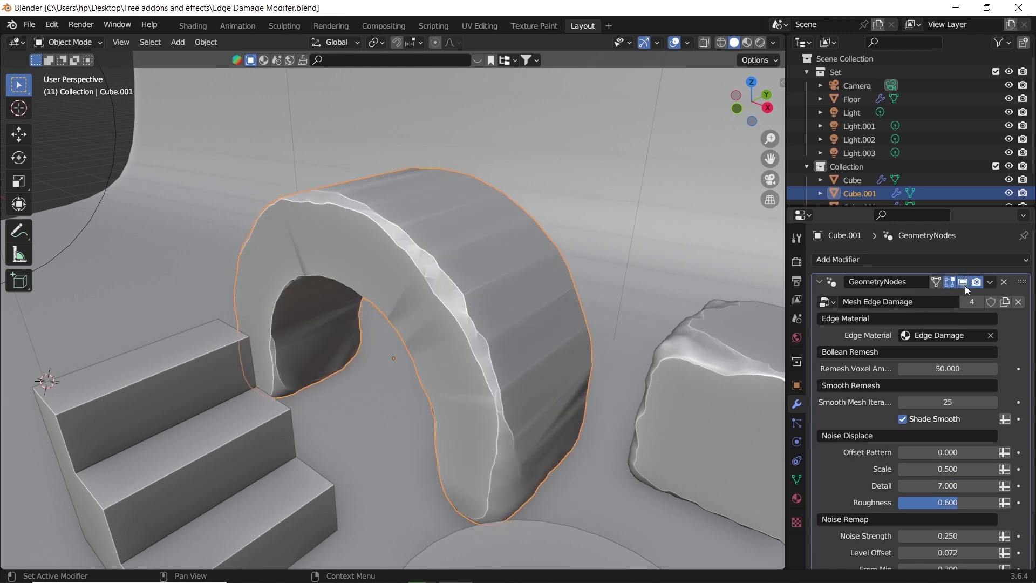
- Try a Noise Displace Roughness of 0.9 on the arch's edge damage and set it to 0.2 instead
{"action": "left_click_drag", "start_coordinate": [936, 504], "coordinate": [982, 504]}
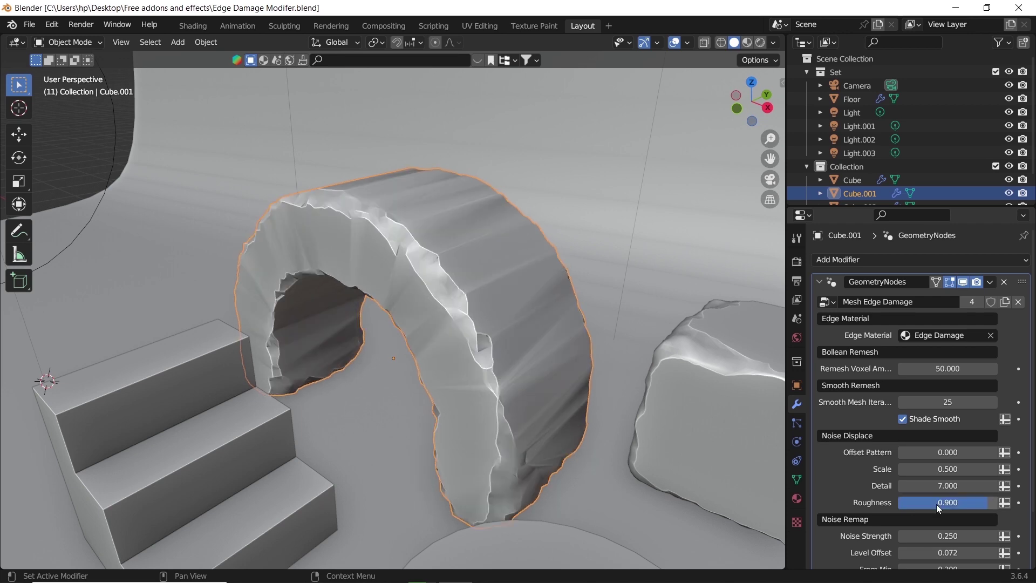
{"action": "left_click", "coordinate": [936, 504]}
{"action": "type", "text": "0.2"}
{"action": "key", "text": "Return"}
- Switch to the Cartesian Caramel store in the browser and look through the products sorted by price from low to high
{"action": "scroll", "coordinate": [853, 471], "scroll_direction": "down", "scroll_amount": 2}
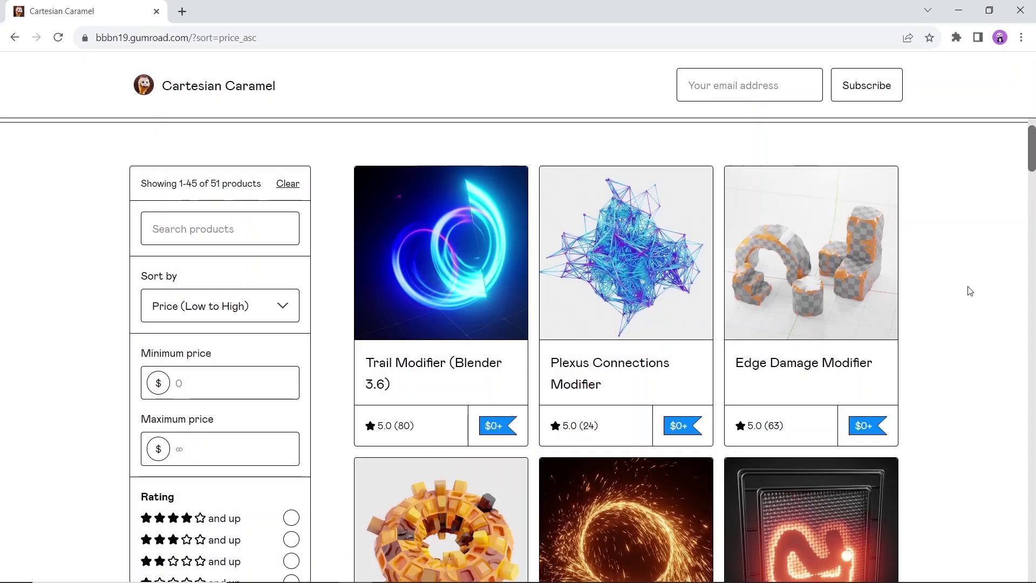
{"action": "scroll", "coordinate": [966, 292], "scroll_direction": "down", "scroll_amount": 2}
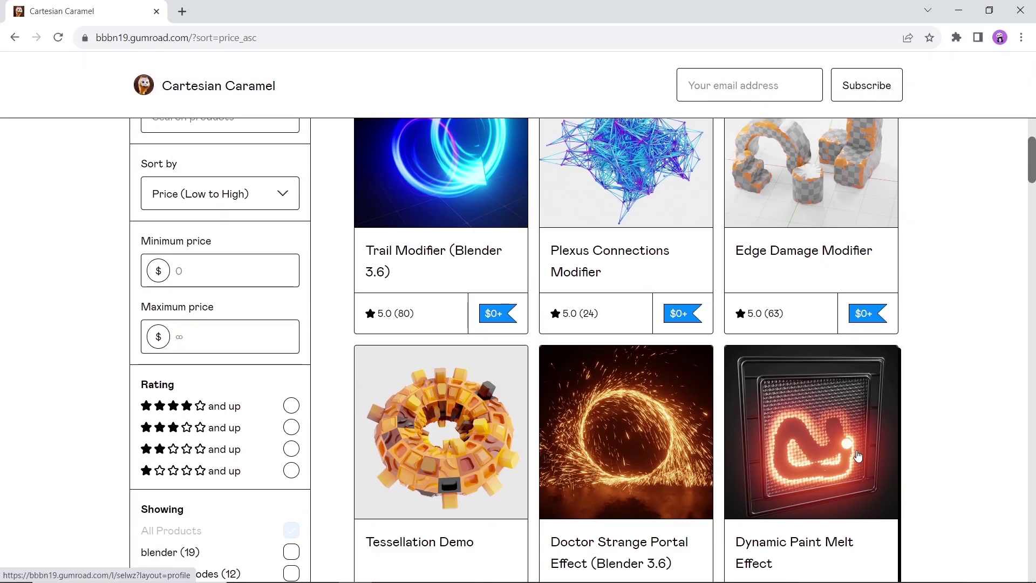
{"action": "left_click_drag", "start_coordinate": [1031, 153], "coordinate": [1028, 473]}
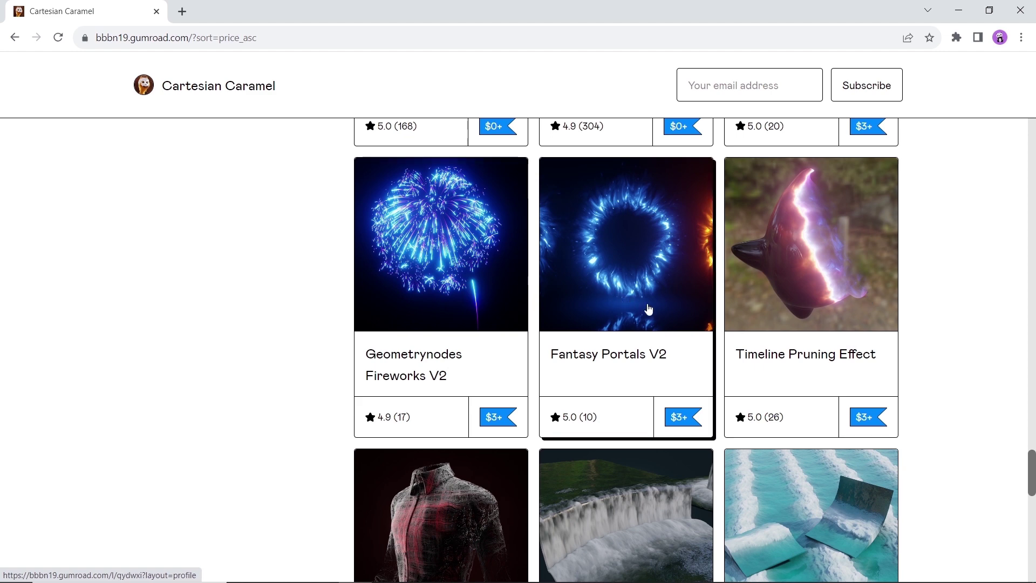
{"action": "scroll", "coordinate": [913, 434], "scroll_direction": "down", "scroll_amount": 4}
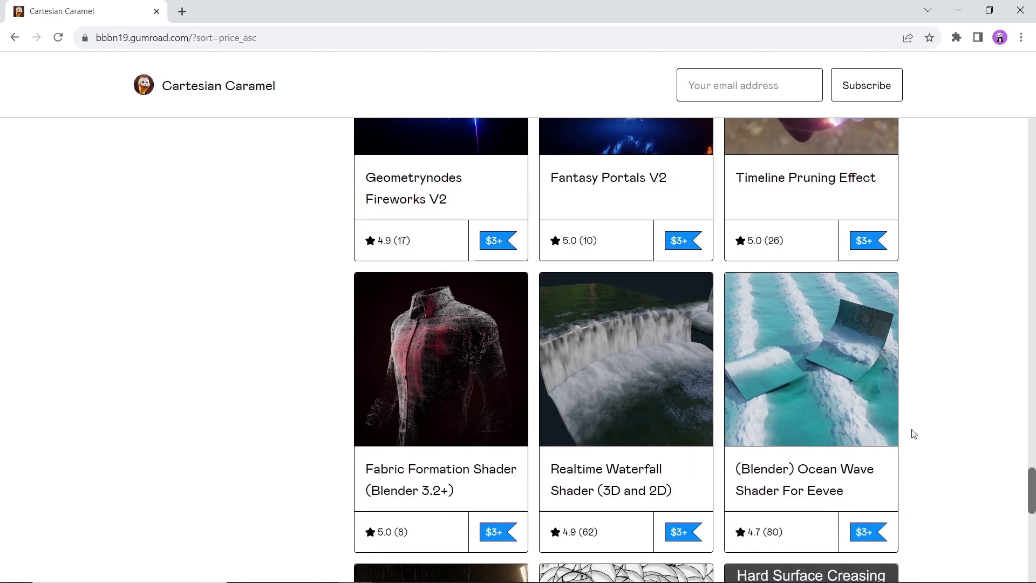